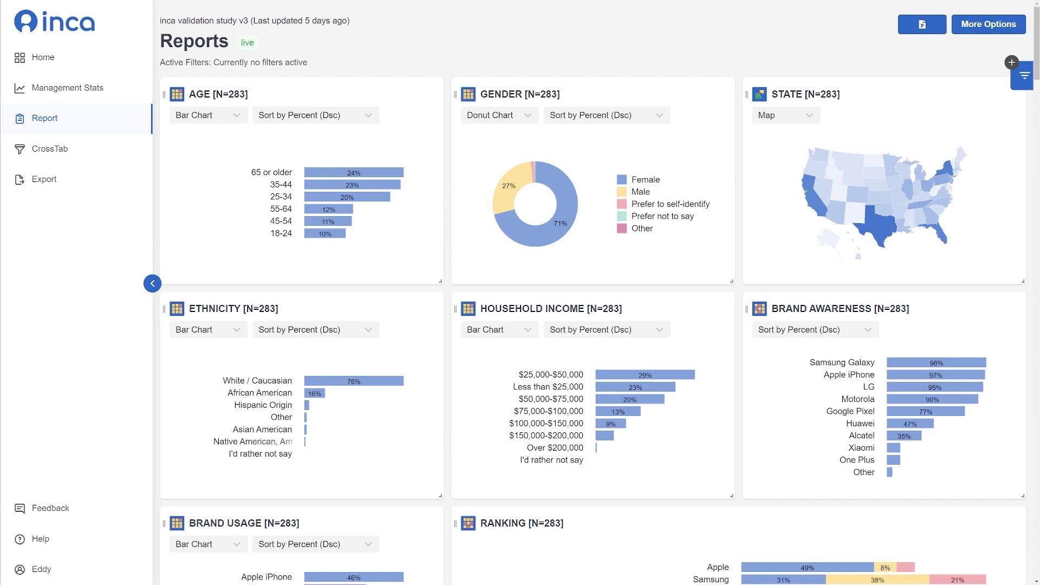
{"action": "left_click", "coordinate": [1016, 77]}
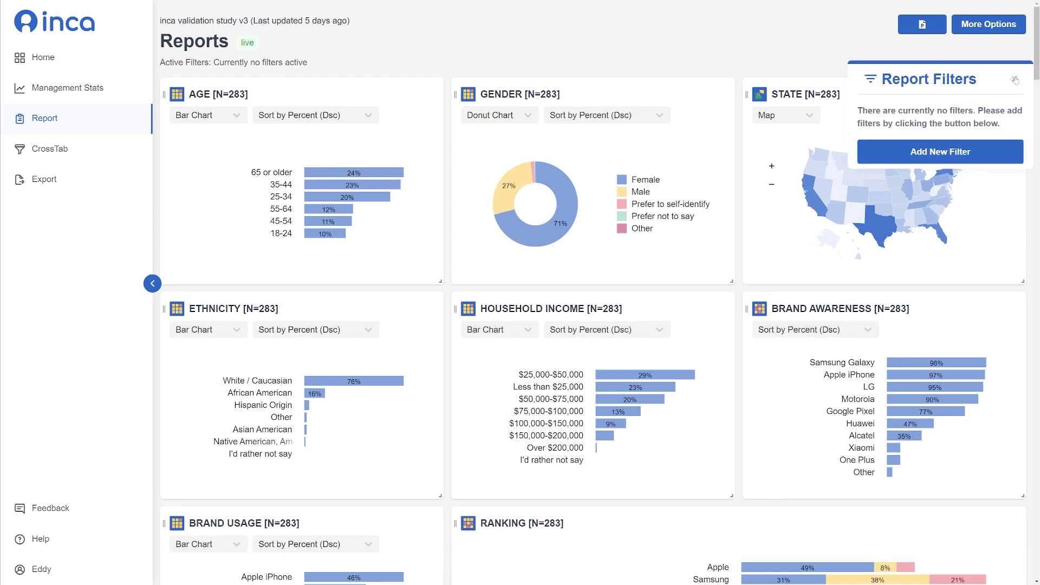
{"action": "left_click", "coordinate": [961, 152]}
{"action": "left_click", "coordinate": [940, 174]}
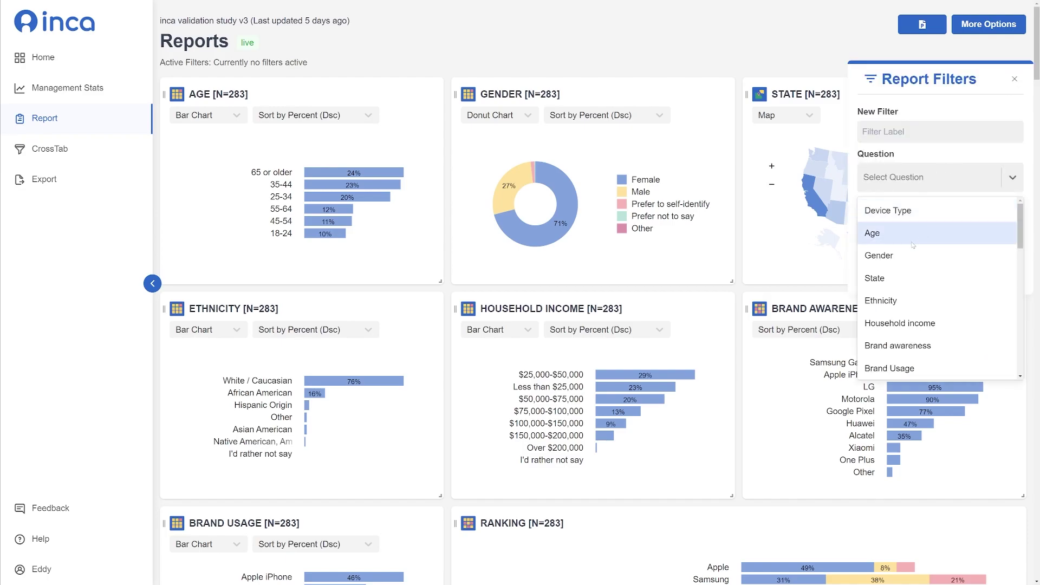
{"action": "left_click", "coordinate": [907, 256]}
{"action": "left_click", "coordinate": [941, 61]}
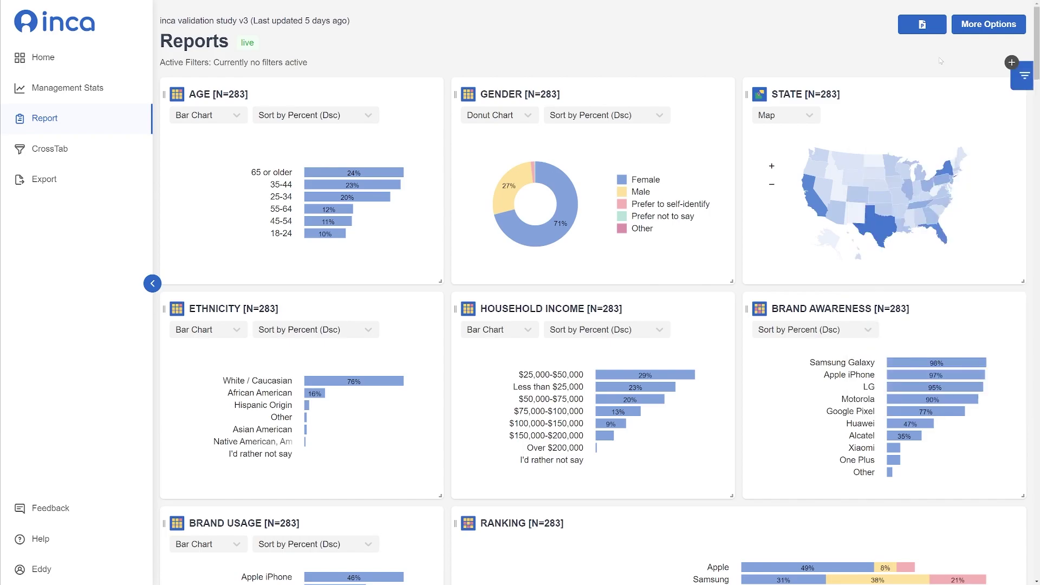
Download the report as a PowerPoint file
{"action": "left_click", "coordinate": [924, 26]}
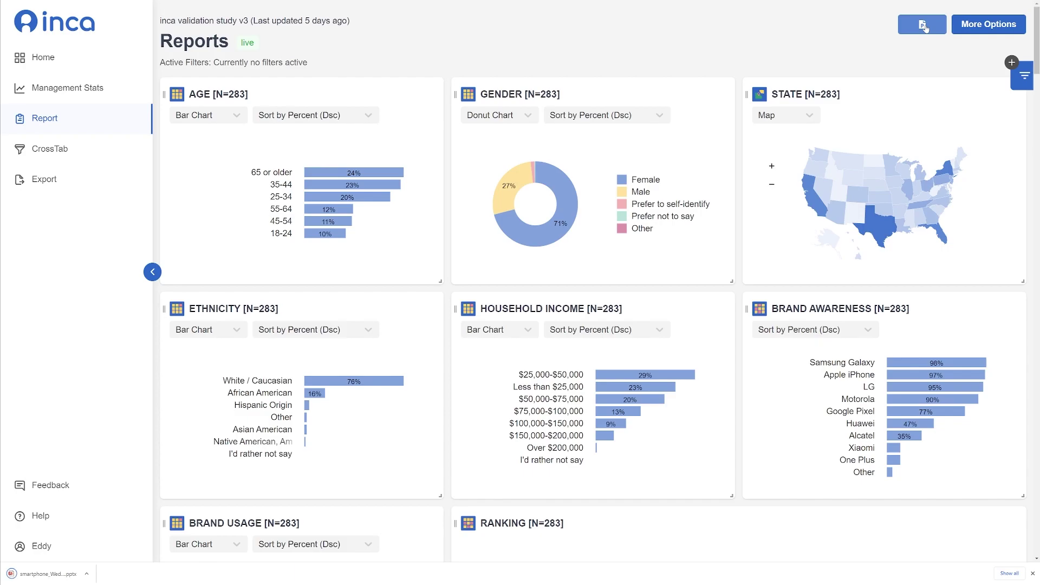
Sort the Age chart by Option (Asc) and display it as a Donut Chart
{"action": "left_click", "coordinate": [320, 115]}
{"action": "left_click", "coordinate": [324, 189]}
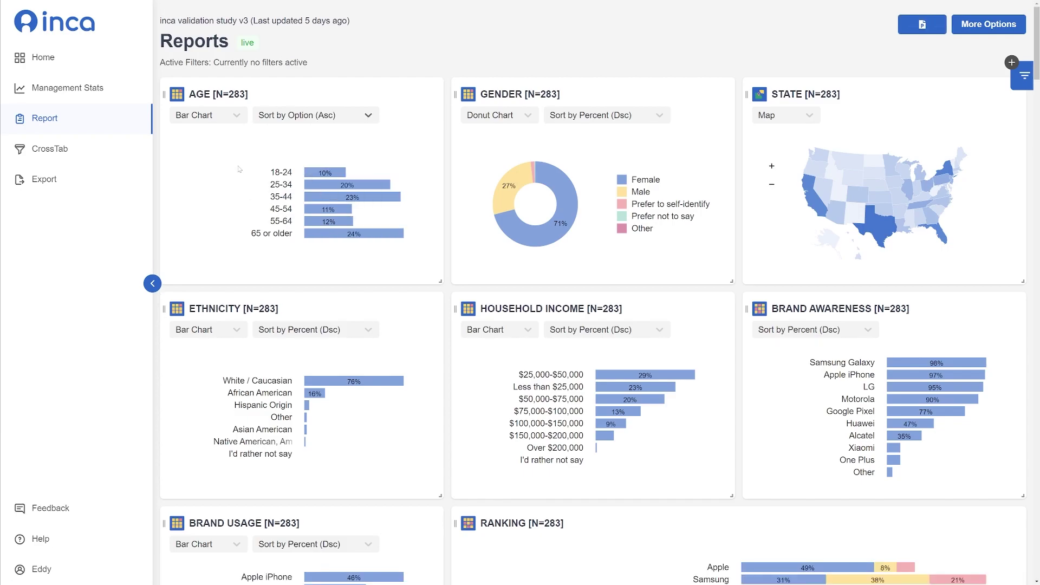
{"action": "left_click", "coordinate": [208, 117]}
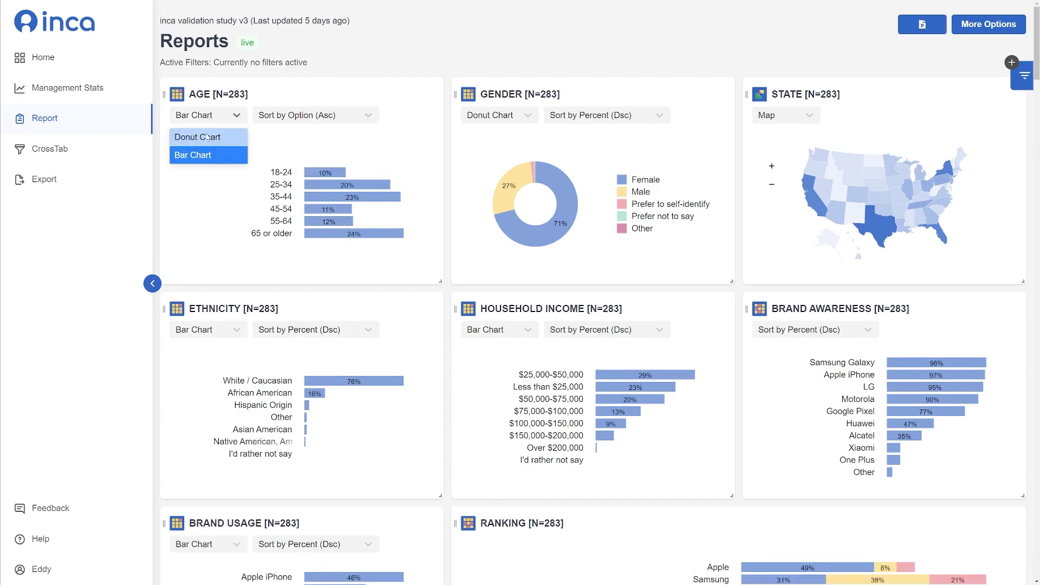
{"action": "left_click", "coordinate": [205, 135]}
{"action": "mouse_move", "coordinate": [164, 94]}
{"action": "left_mouse_down"}
{"action": "mouse_move", "coordinate": [161, 295]}
{"action": "mouse_move", "coordinate": [166, 84]}
{"action": "left_mouse_up"}
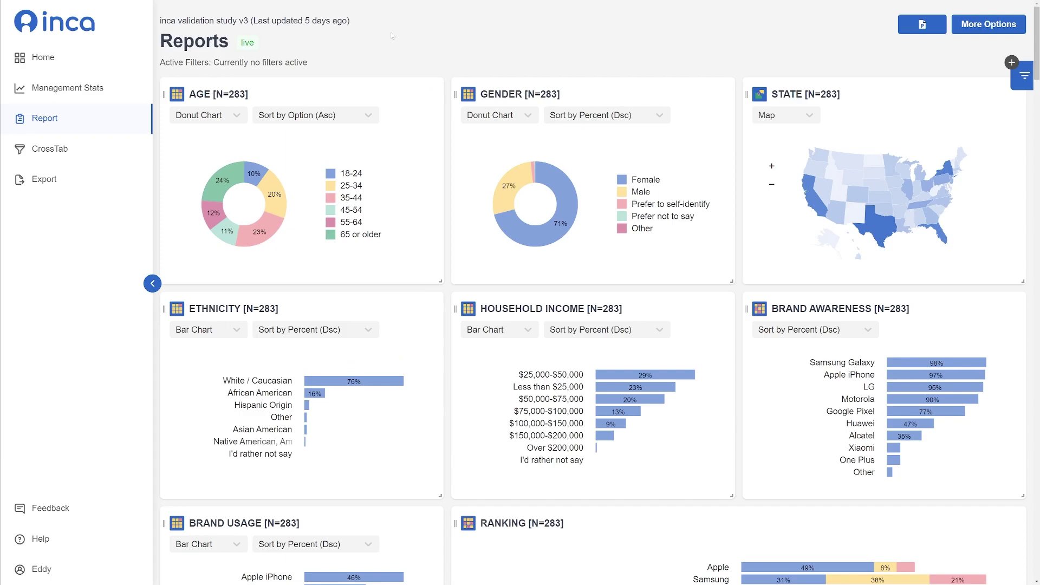
Look through the ranked tags of the Spontaneous Associations Apple iPhone chart in the report
{"action": "left_click_drag", "start_coordinate": [1038, 39], "coordinate": [1037, 111]}
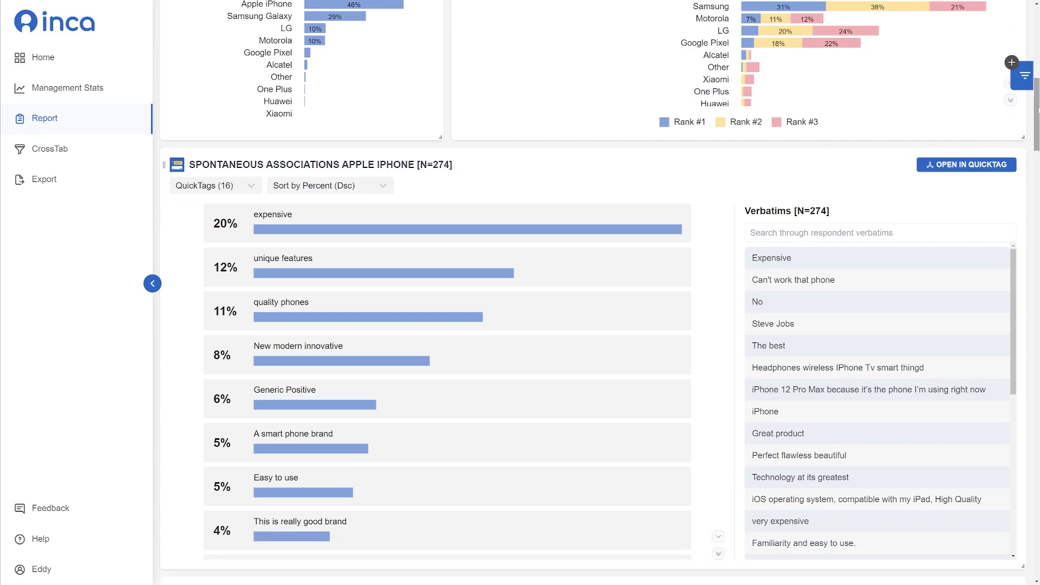
{"action": "left_click", "coordinate": [718, 537]}
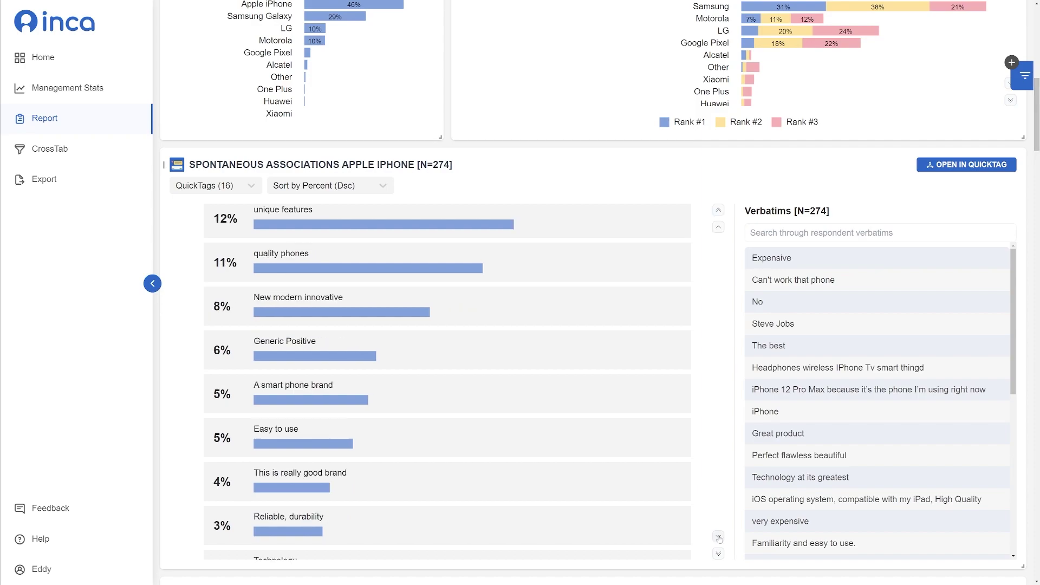
{"action": "left_click", "coordinate": [718, 539]}
{"action": "left_click", "coordinate": [719, 539]}
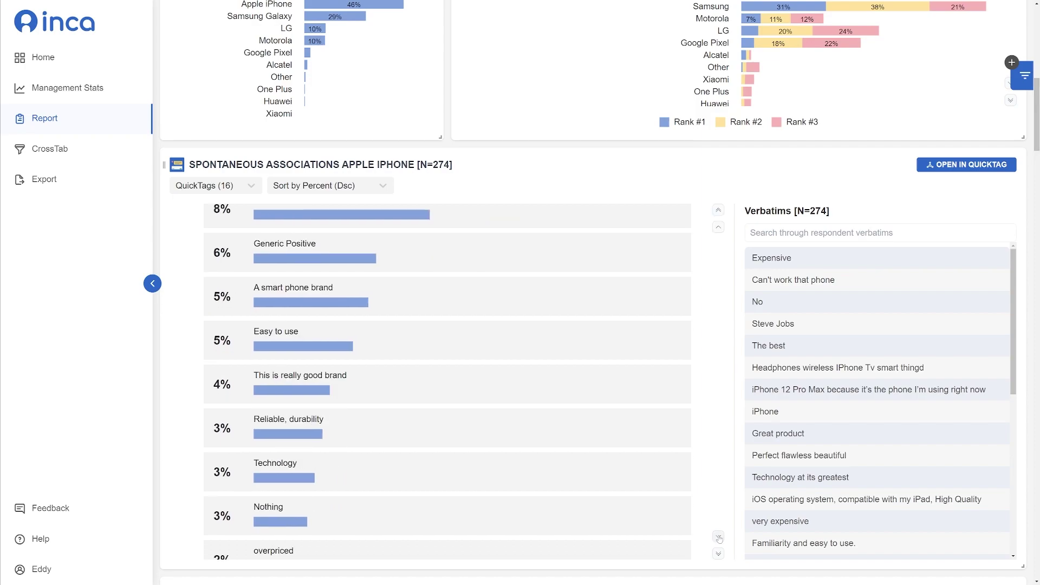
{"action": "left_click", "coordinate": [719, 538]}
{"action": "left_click", "coordinate": [719, 538]}
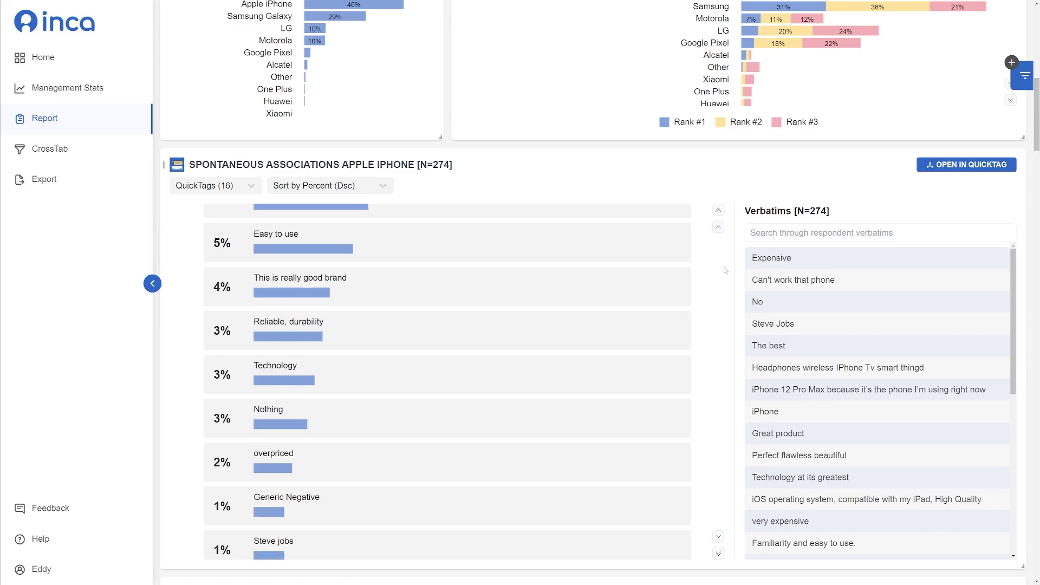
{"action": "left_click", "coordinate": [718, 213]}
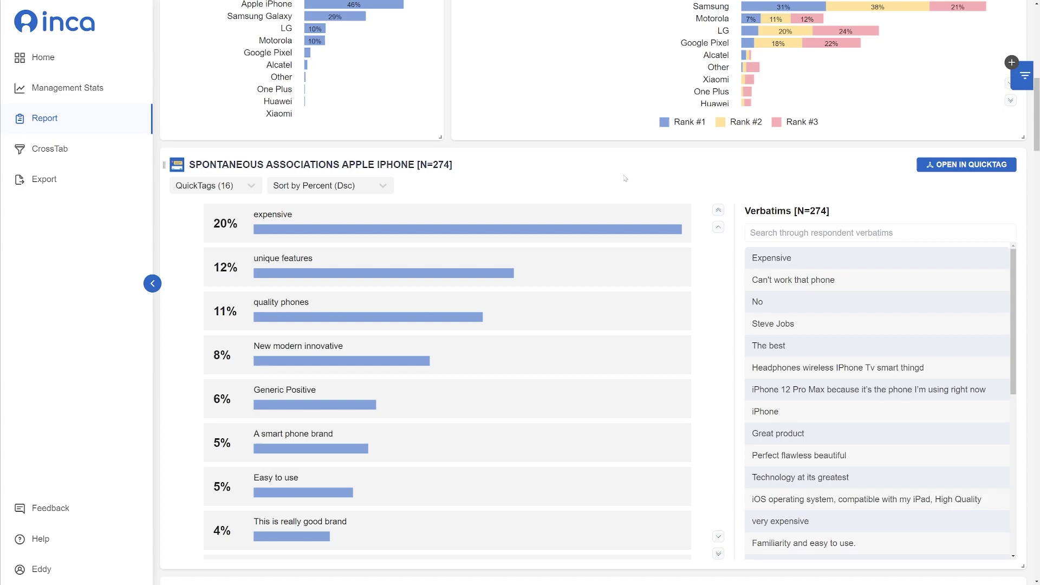
View the Apple iPhone verbatims for the tags expensive, quality phones, New modern innovative and Easy to use, one after another
{"action": "left_click", "coordinate": [610, 212]}
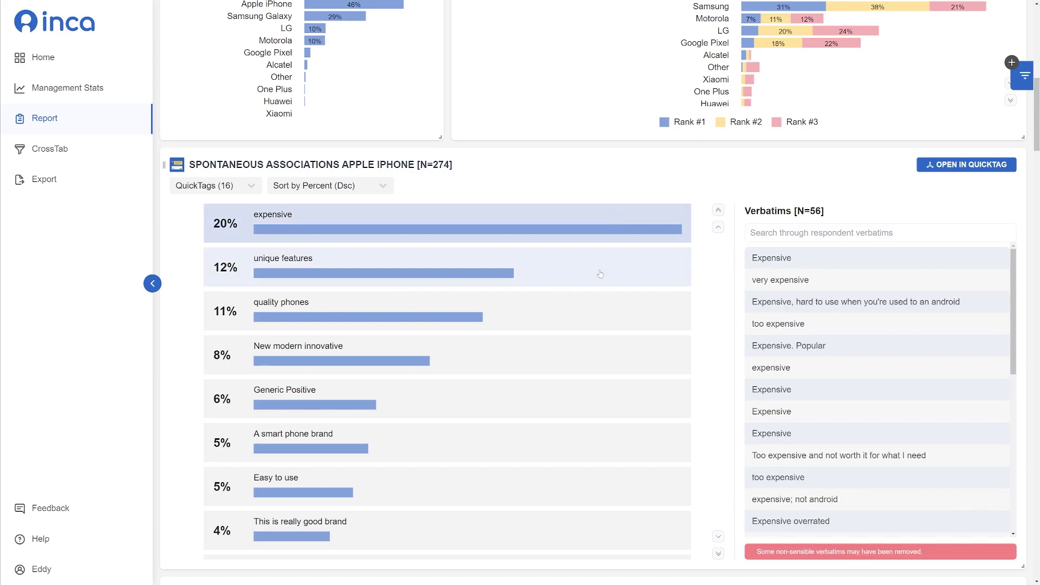
{"action": "left_click", "coordinate": [593, 319]}
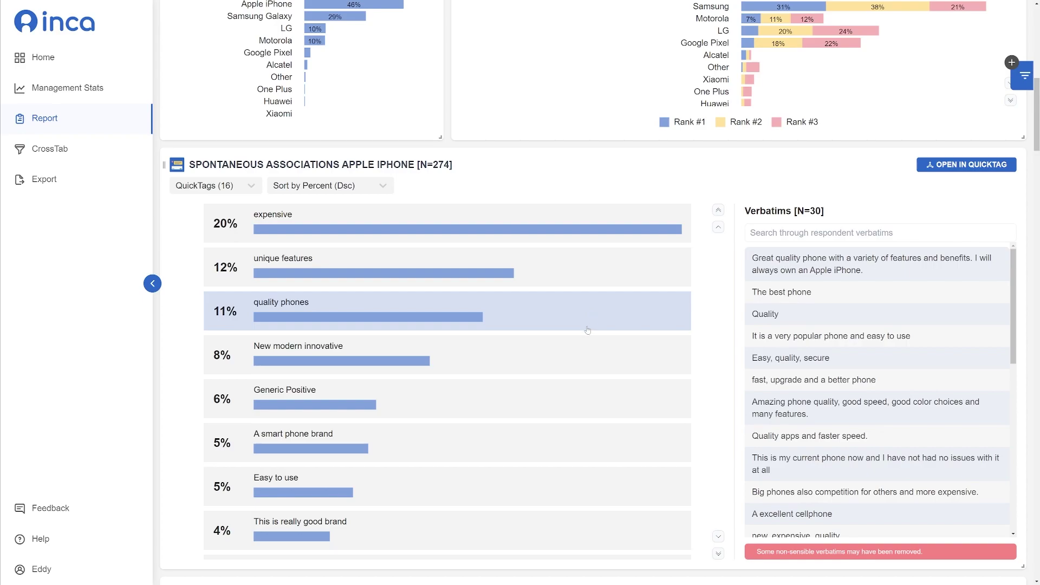
{"action": "left_click", "coordinate": [580, 365]}
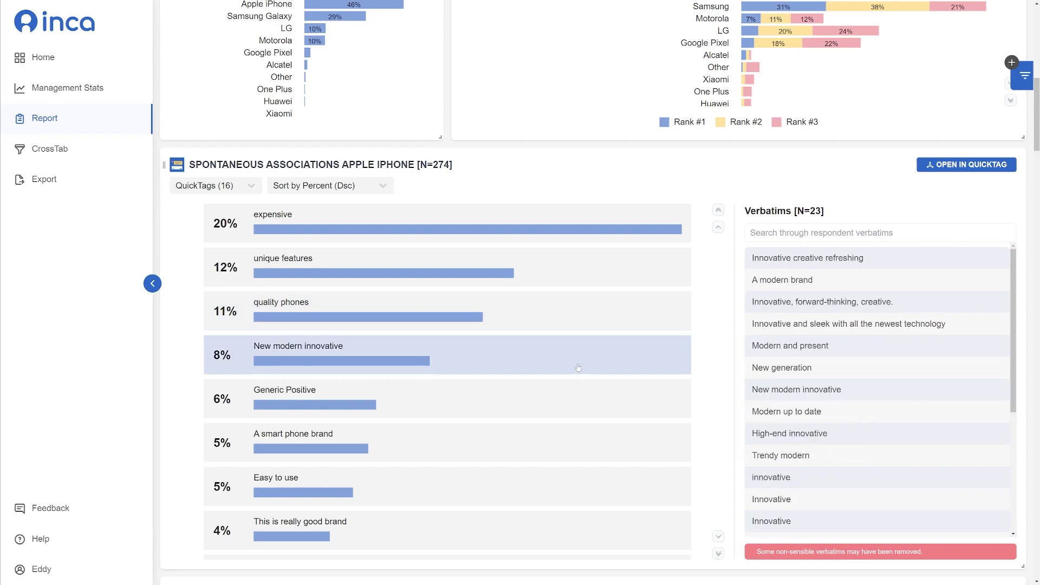
{"action": "left_click", "coordinate": [570, 488]}
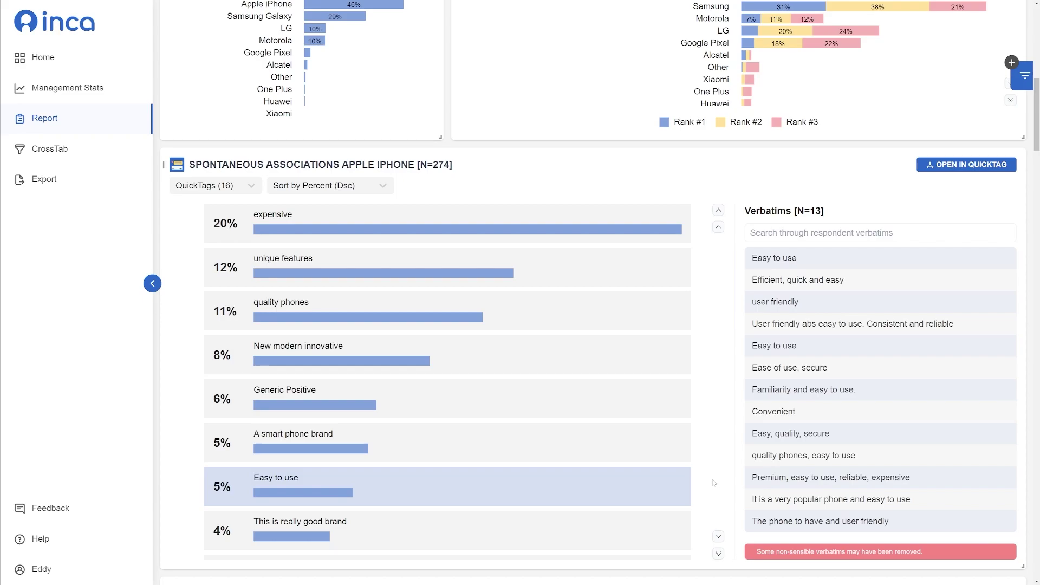
Open the Apple iPhone associations in QuickTag and merge the tags expensive and overpriced into a new tag named "expensive/over-priced"
{"action": "left_click", "coordinate": [965, 165]}
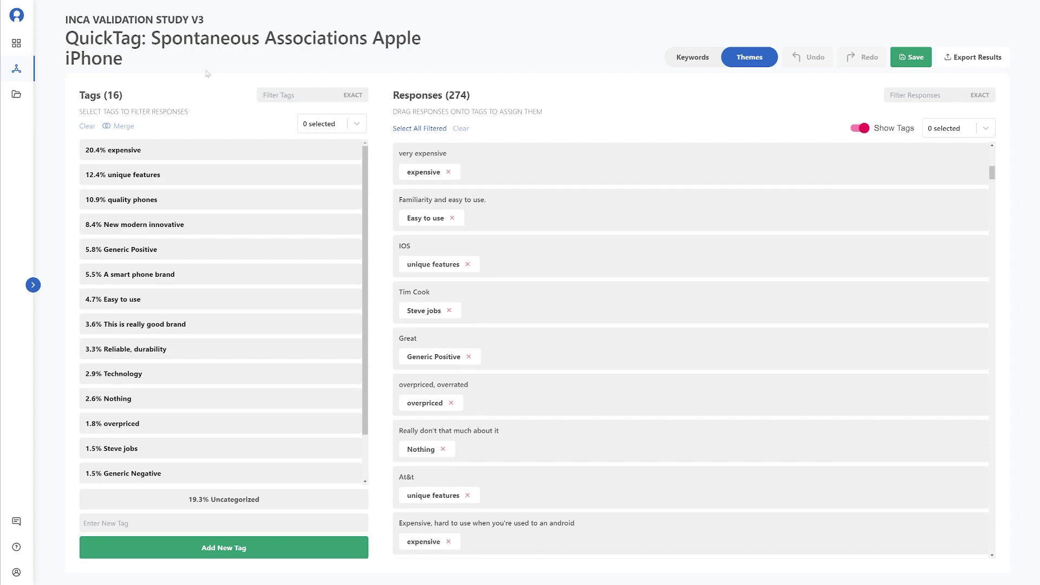
{"action": "left_click", "coordinate": [181, 150]}
{"action": "left_click", "coordinate": [173, 426]}
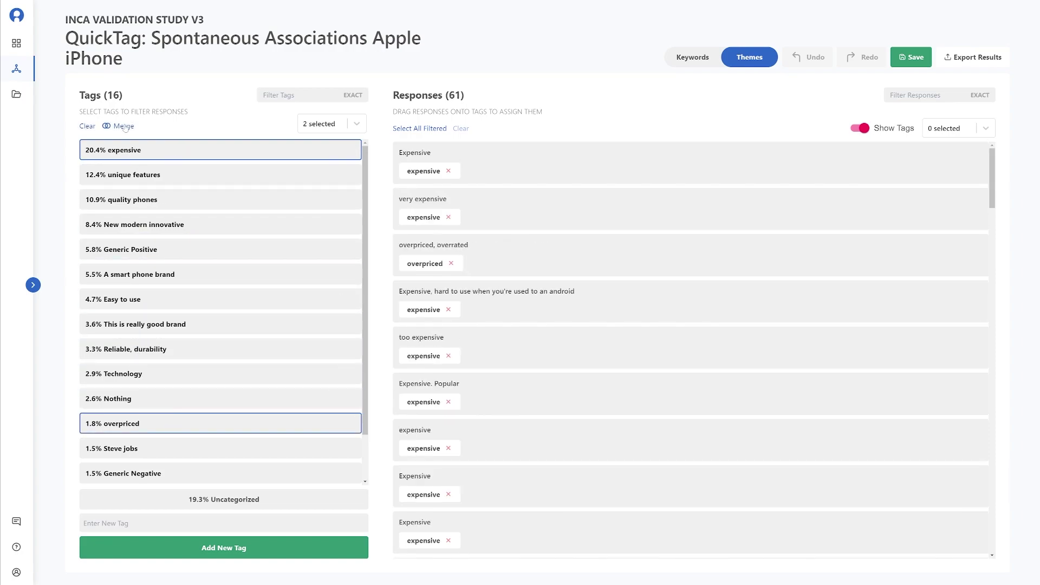
{"action": "left_click", "coordinate": [125, 126]}
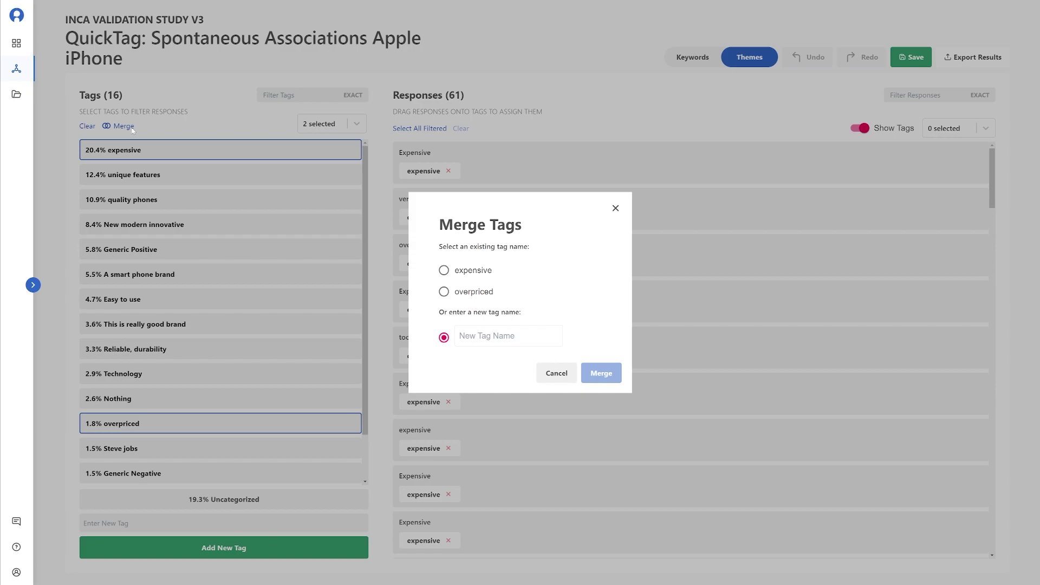
{"action": "left_click", "coordinate": [508, 336]}
{"action": "type", "text": "expensive/over-priced"}
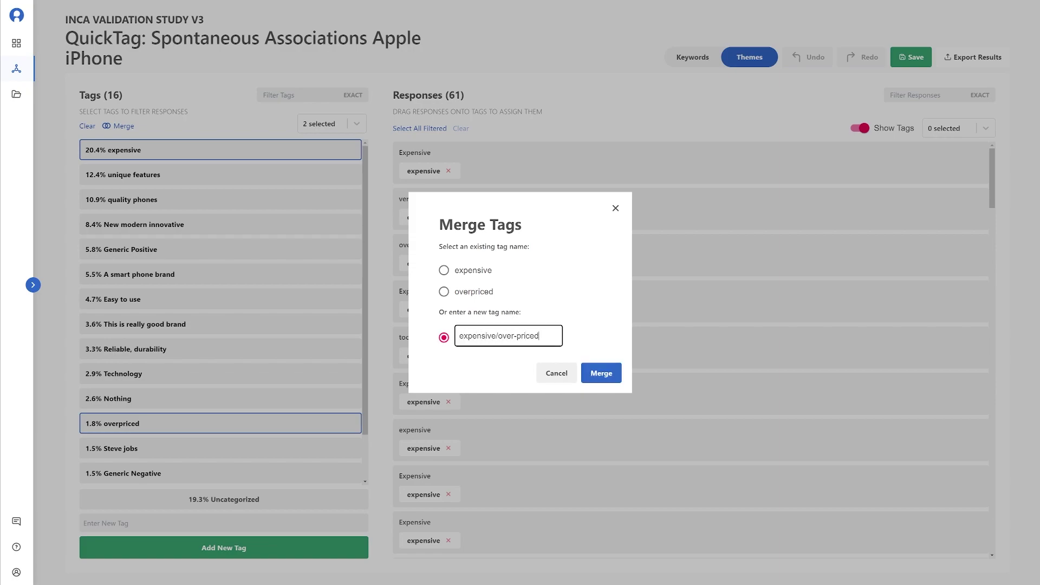
{"action": "left_click", "coordinate": [592, 371]}
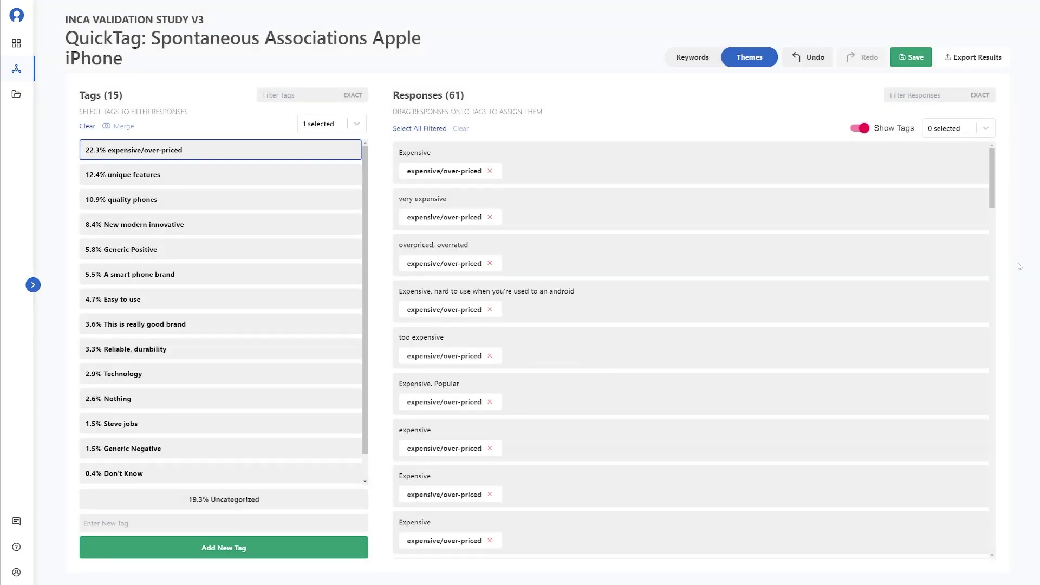
Export the QuickTag results to the dashboard
{"action": "left_click", "coordinate": [968, 64]}
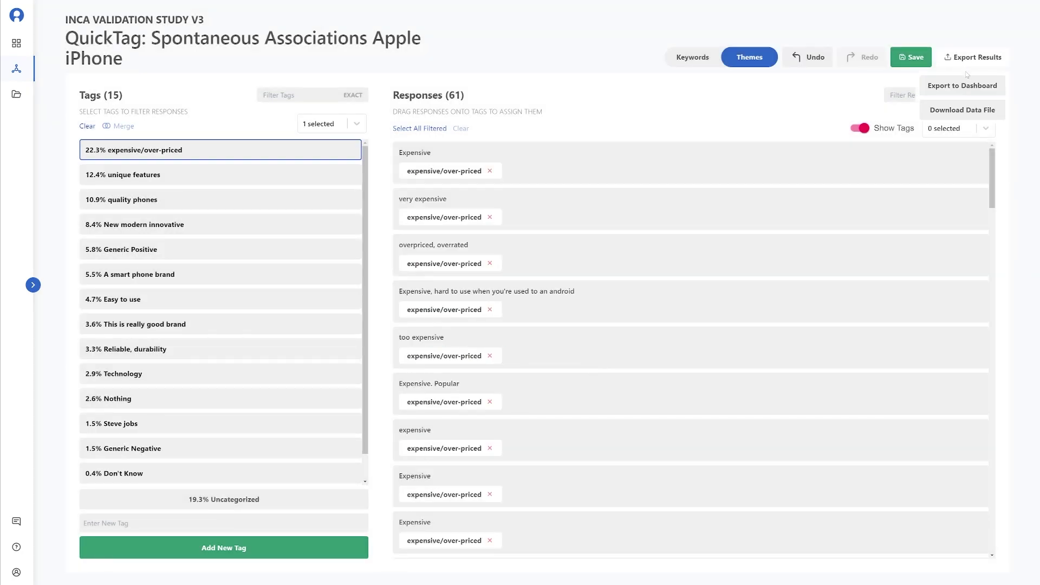
{"action": "left_click", "coordinate": [958, 89]}
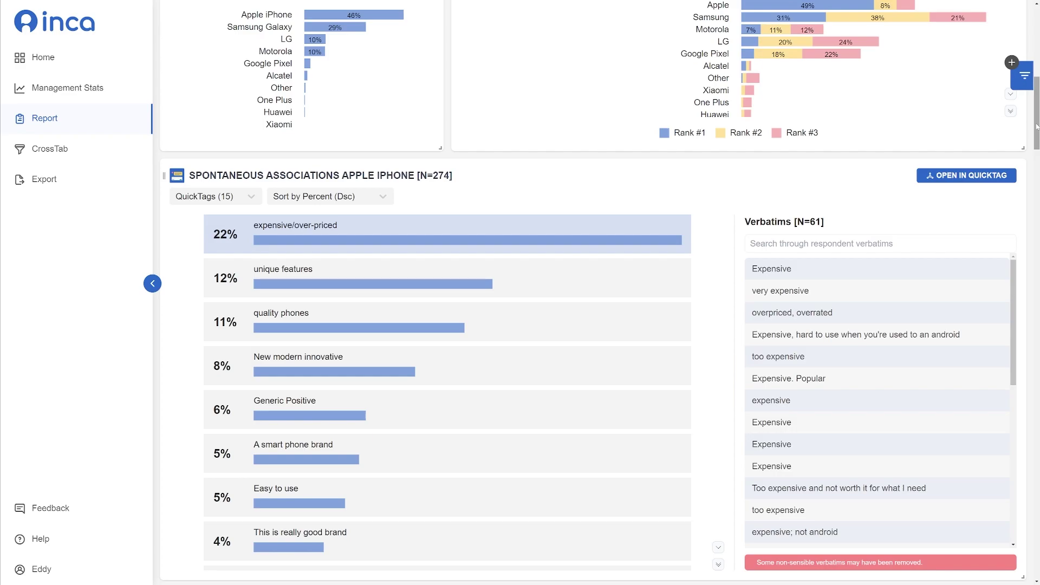
Examine the Motorola associations word cloud and the Treeman question about buying a cellphone, viewing the verbatims for optimistic
{"action": "left_click_drag", "start_coordinate": [1036, 126], "coordinate": [1033, 236]}
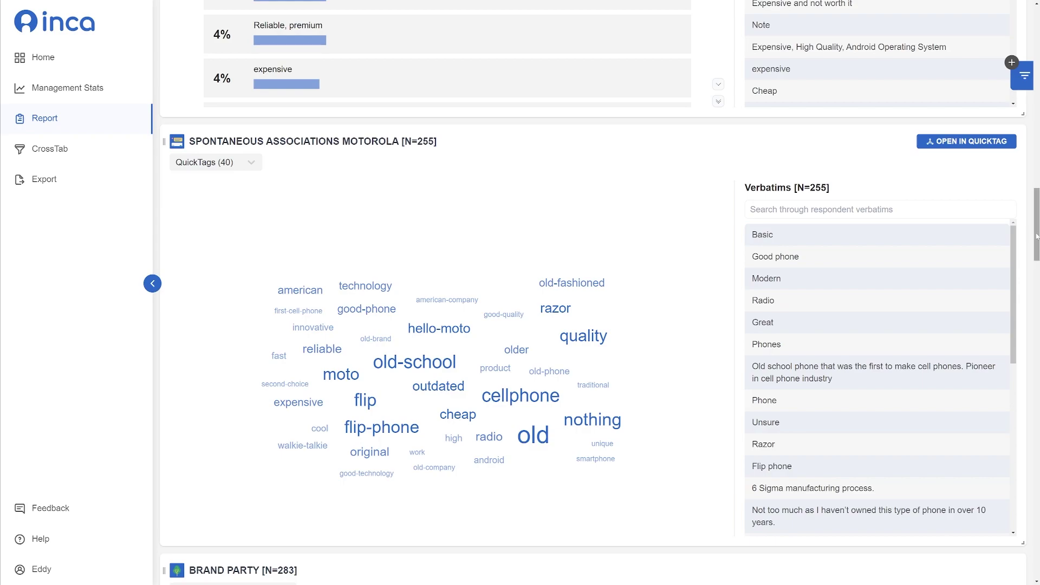
{"action": "left_click_drag", "start_coordinate": [1036, 236], "coordinate": [1037, 349]}
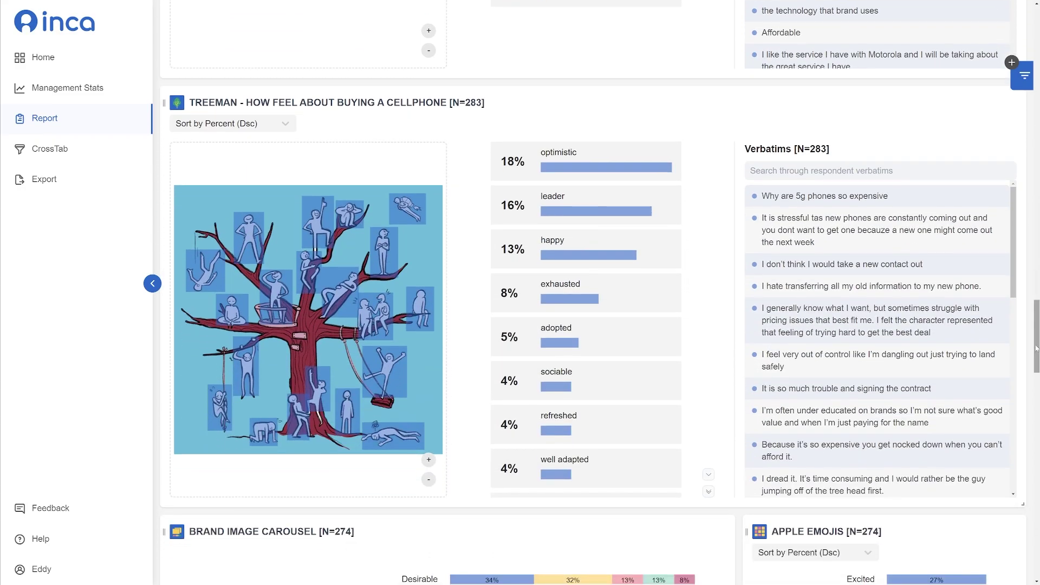
{"action": "left_click", "coordinate": [633, 154]}
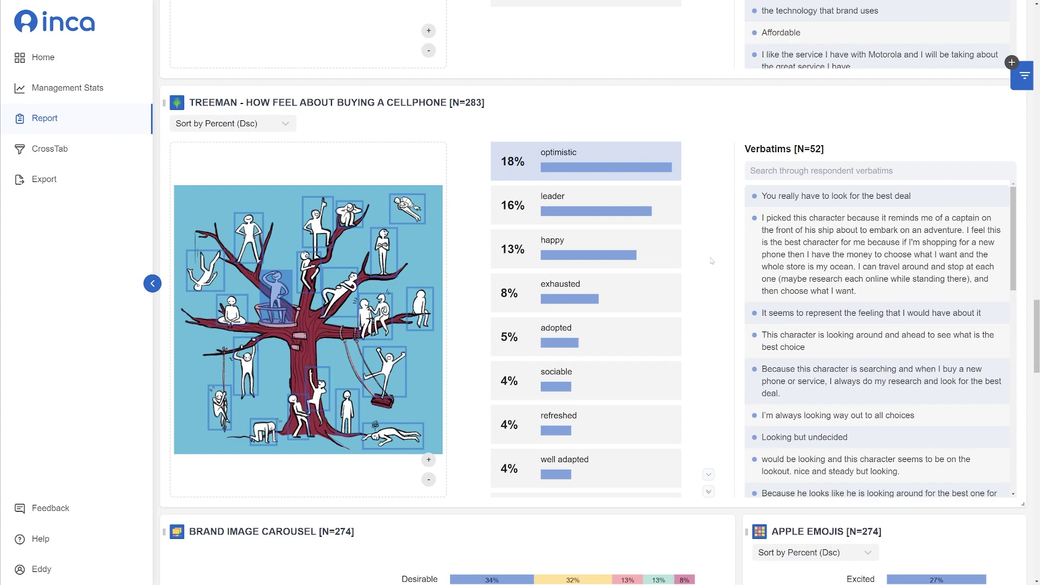
{"action": "left_click", "coordinate": [709, 475]}
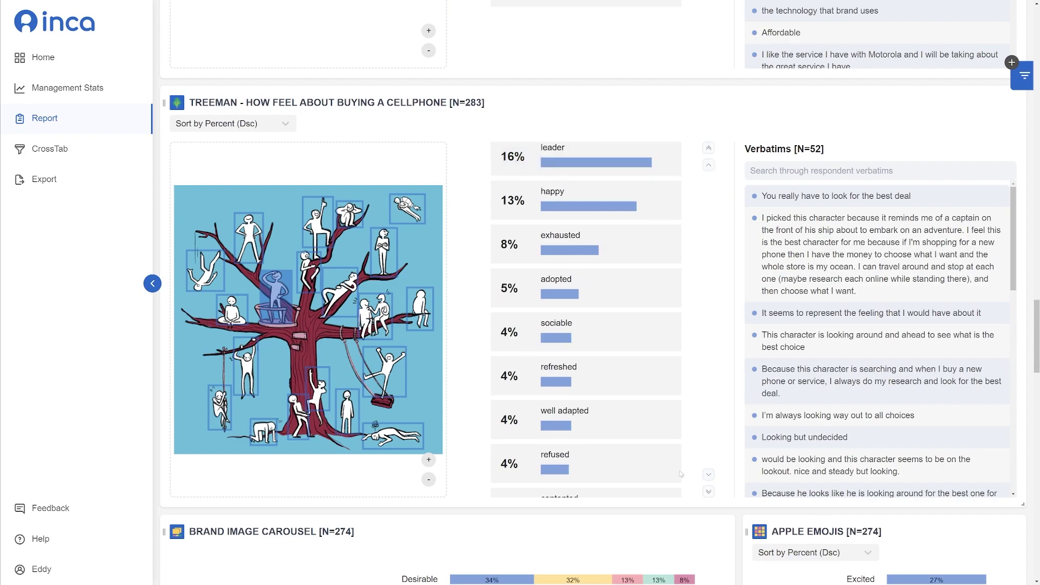
{"action": "left_click", "coordinate": [649, 470]}
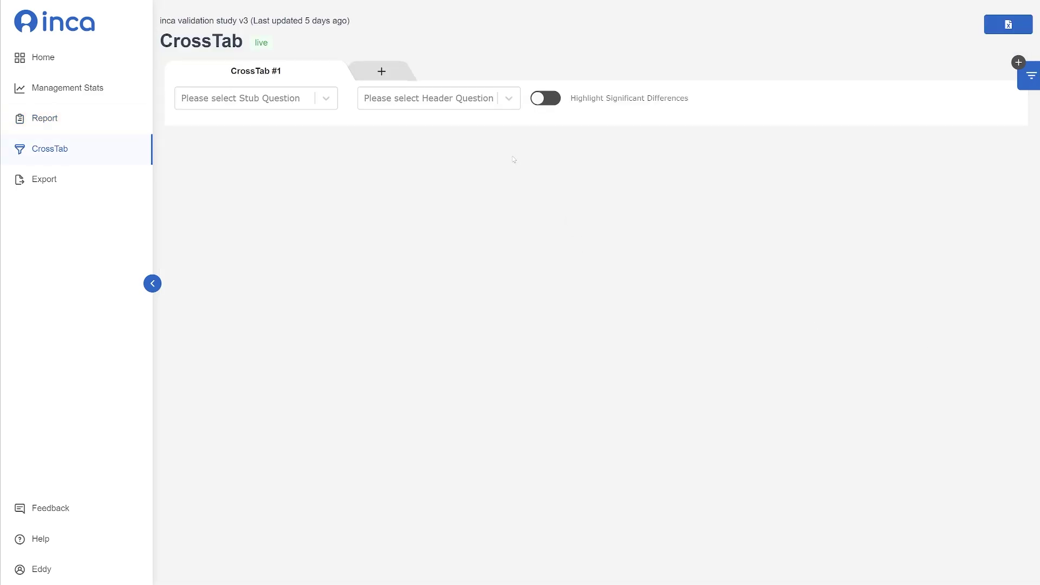
Build a crosstab with Brand Usage as stub question and Age as header question, with significant differences highlighted
{"action": "left_click", "coordinate": [302, 99]}
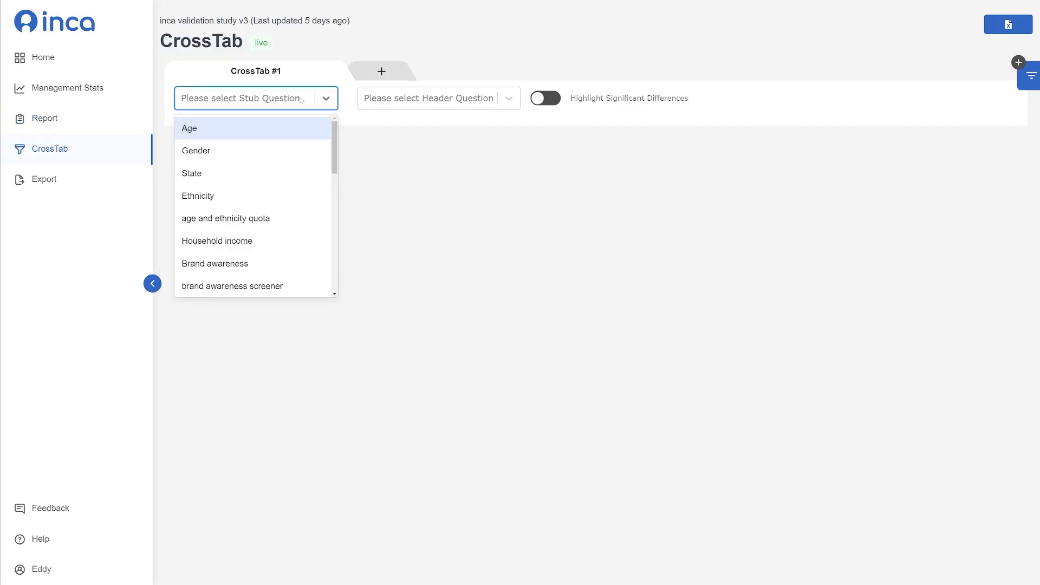
{"action": "scroll", "coordinate": [260, 216], "scroll_direction": "down", "scroll_amount": 2}
{"action": "left_click", "coordinate": [263, 226]}
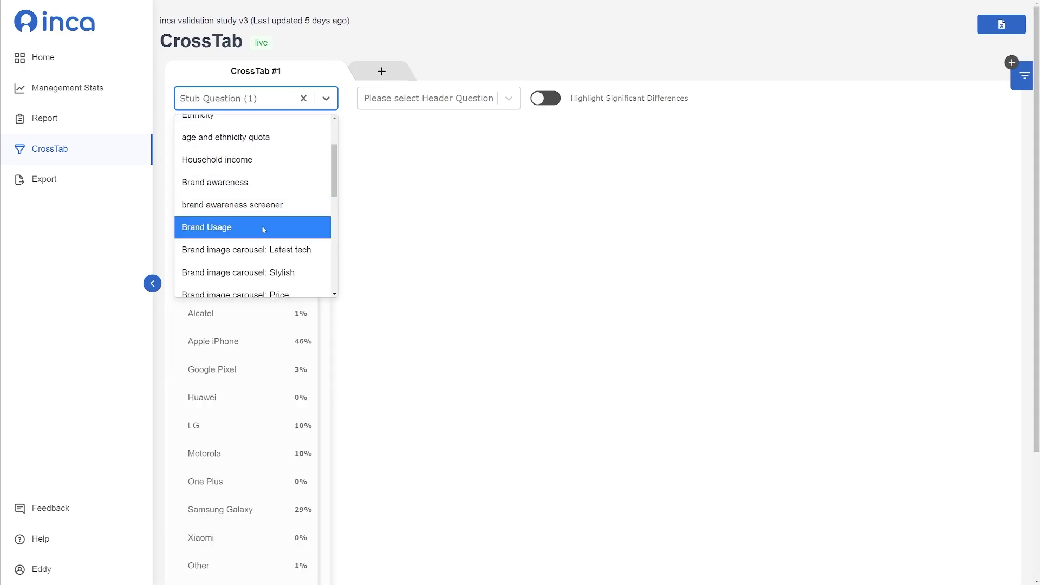
{"action": "left_click", "coordinate": [510, 99]}
{"action": "left_click", "coordinate": [372, 128]}
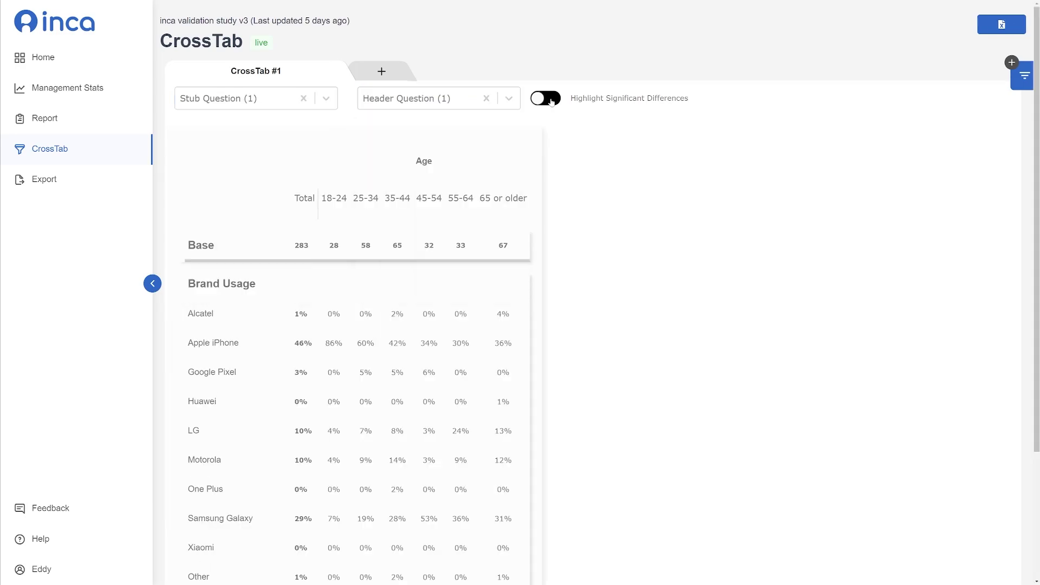
{"action": "left_click", "coordinate": [550, 99]}
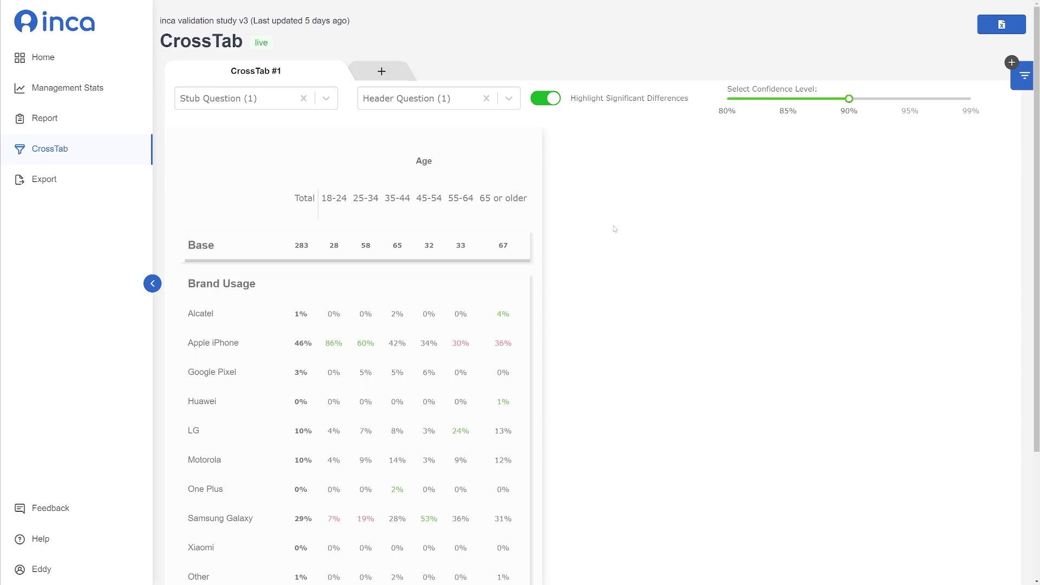
Open the Data Export page of the study
{"action": "left_click", "coordinate": [43, 180]}
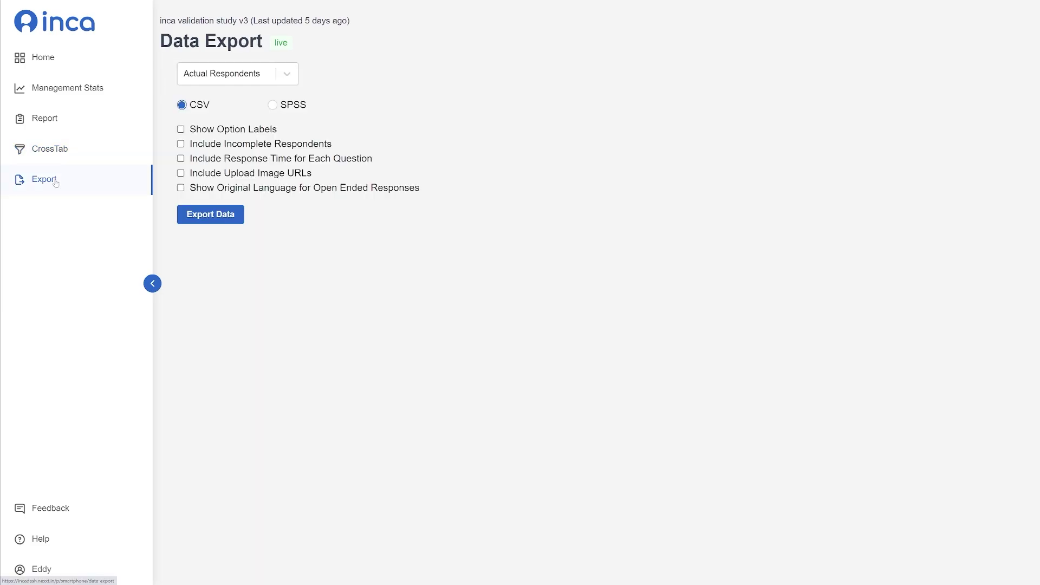